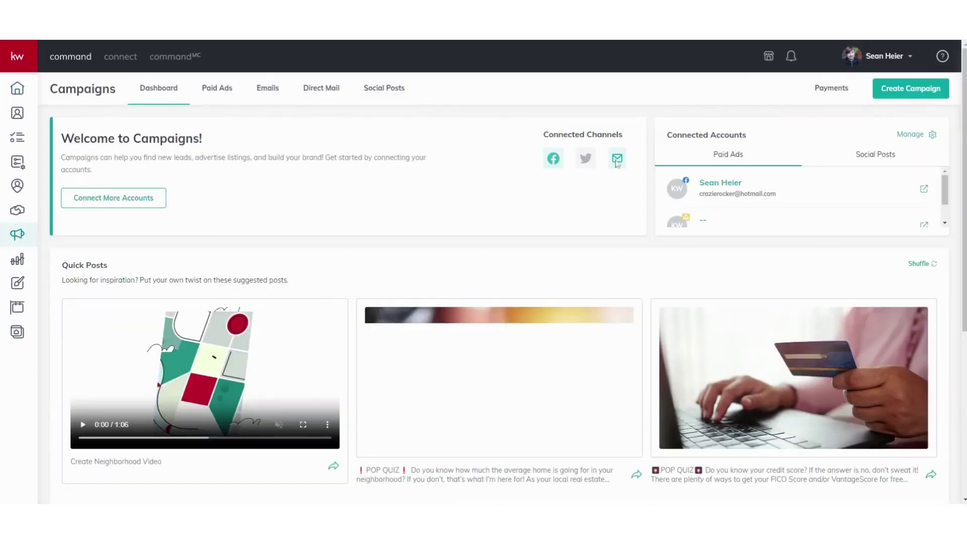
pyautogui.click(907, 90)
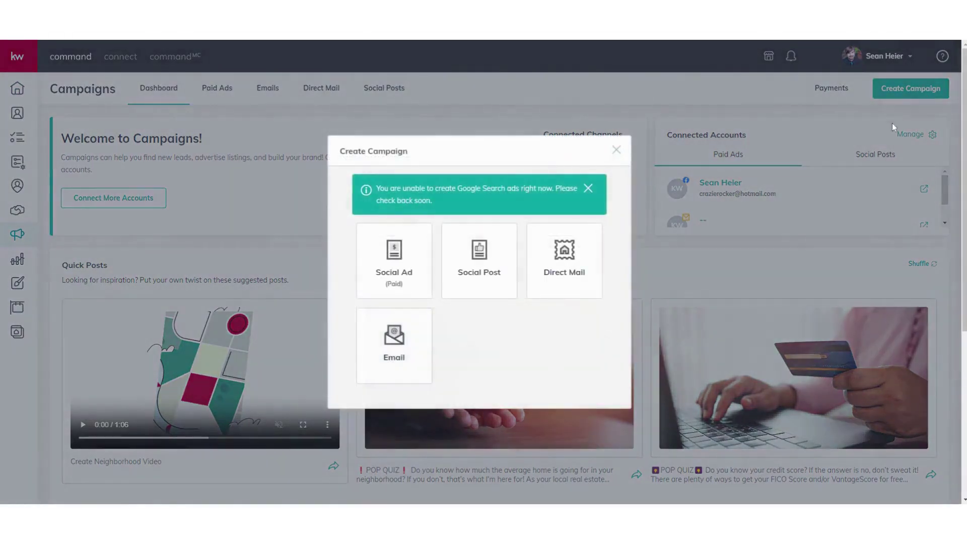
pyautogui.click(406, 296)
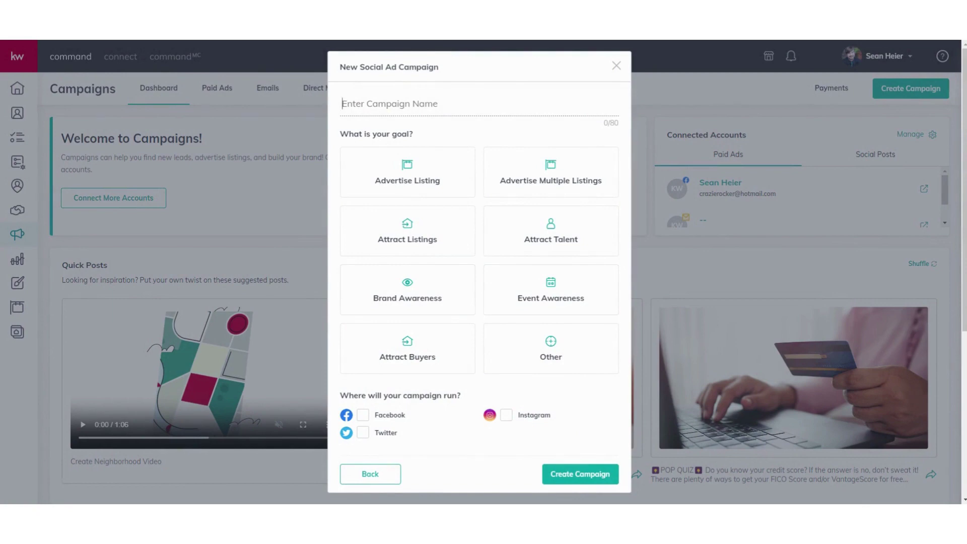
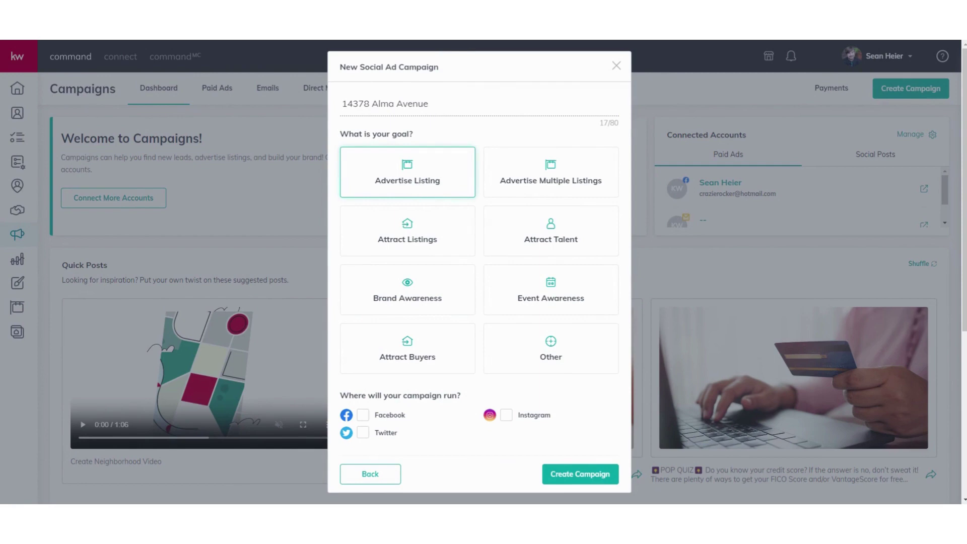
pyautogui.click(427, 184)
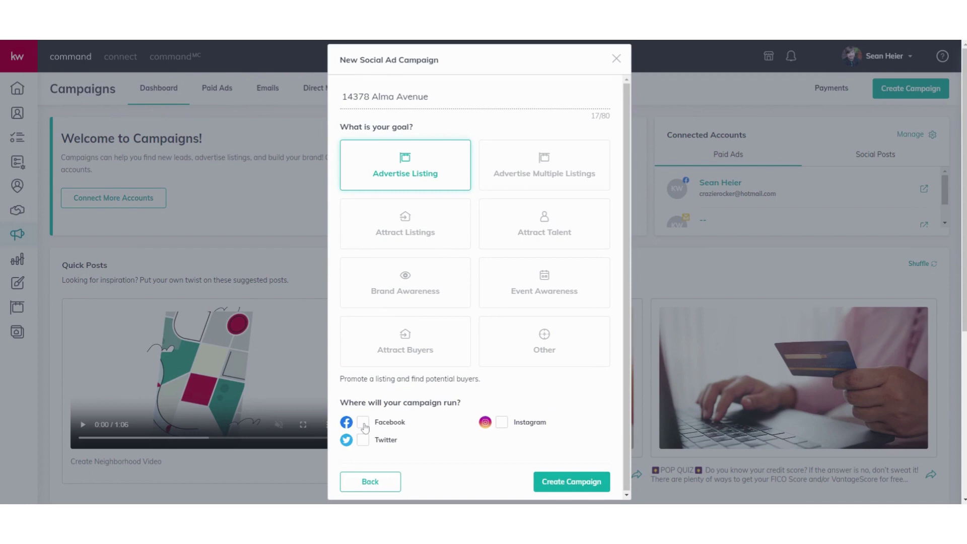
pyautogui.click(364, 424)
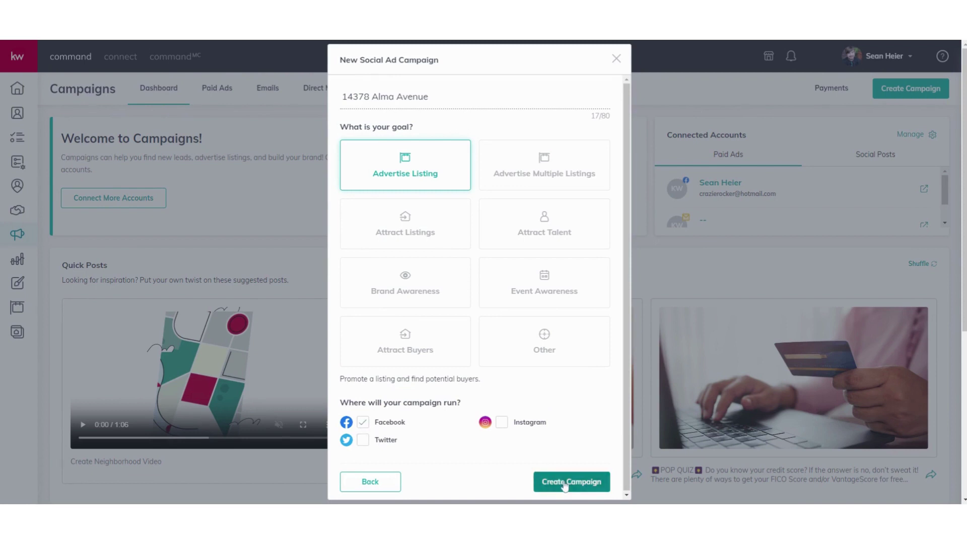
pyautogui.click(500, 425)
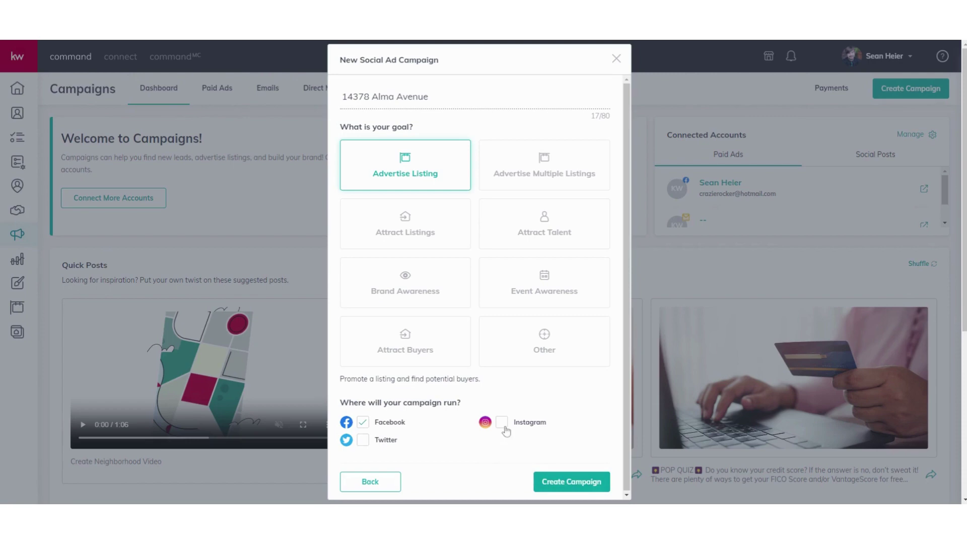
pyautogui.click(584, 485)
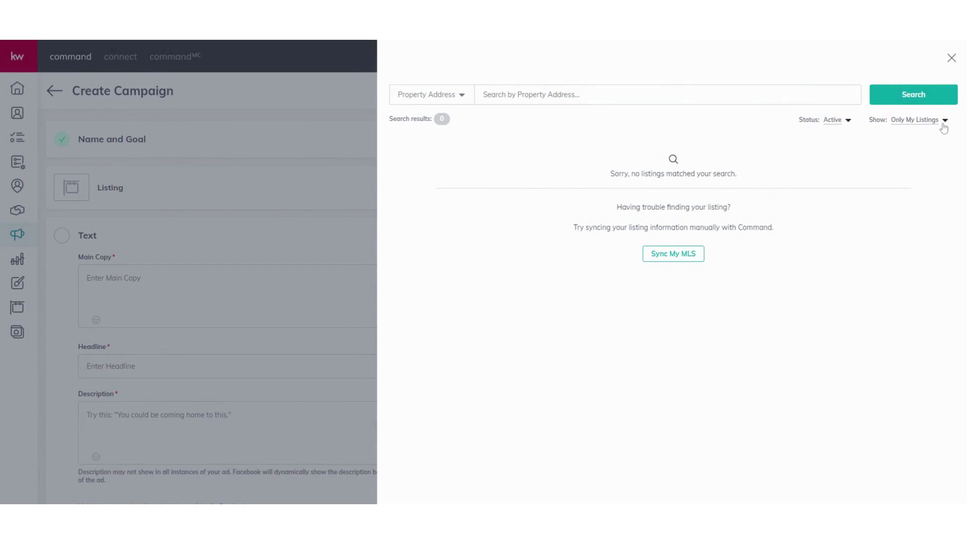
pyautogui.click(945, 123)
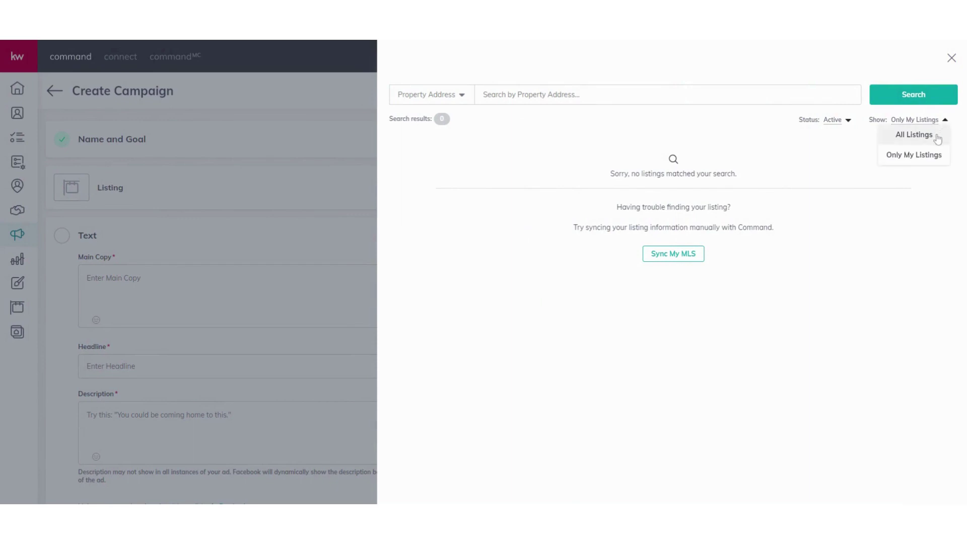
pyautogui.click(931, 137)
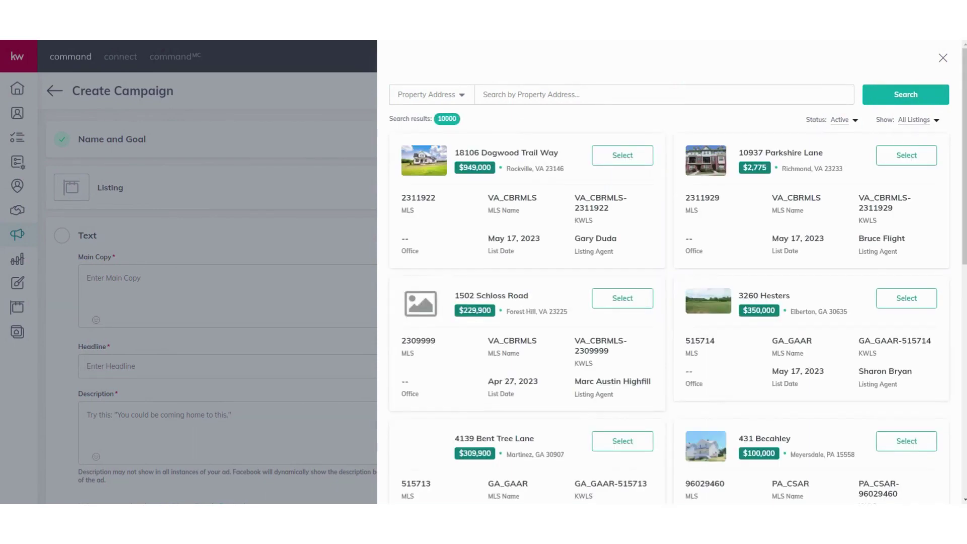
pyautogui.click(484, 94)
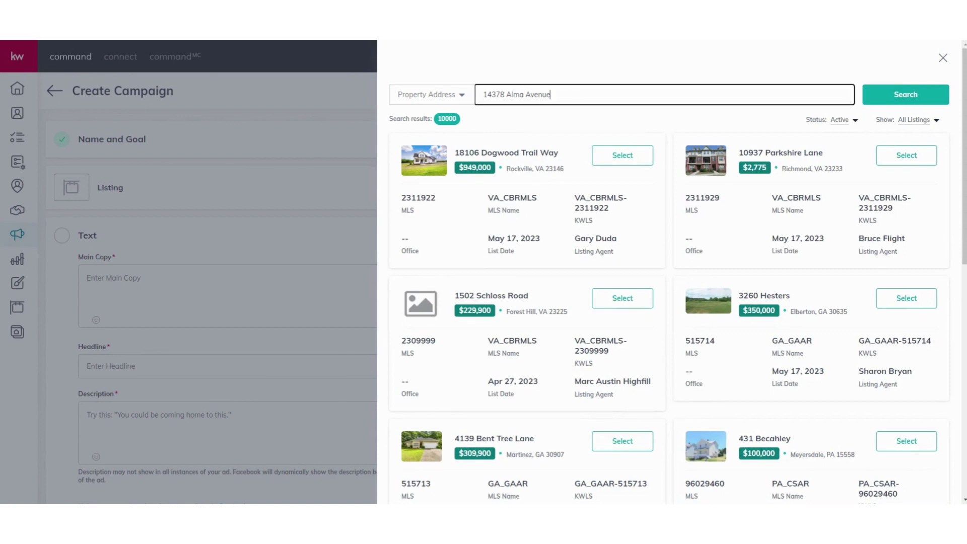
pyautogui.click(876, 101)
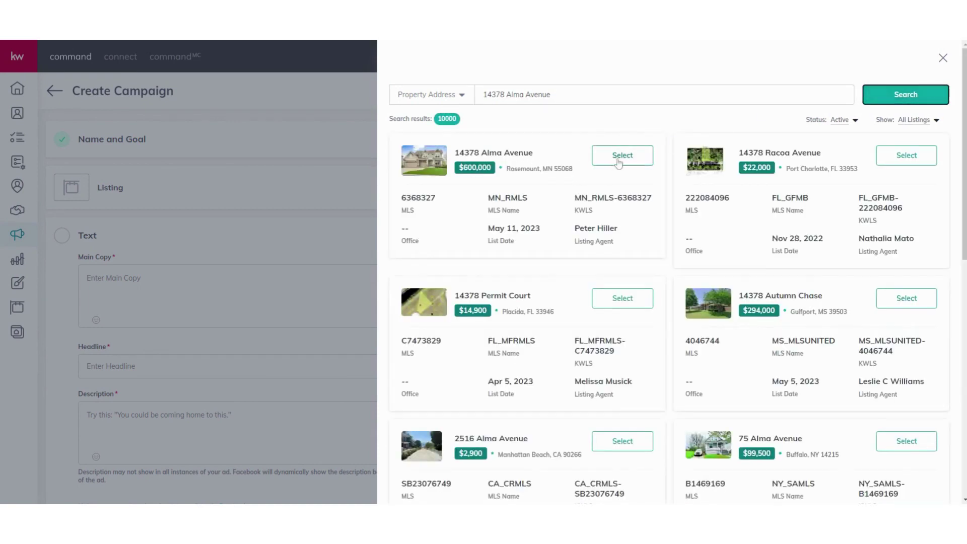
pyautogui.click(618, 160)
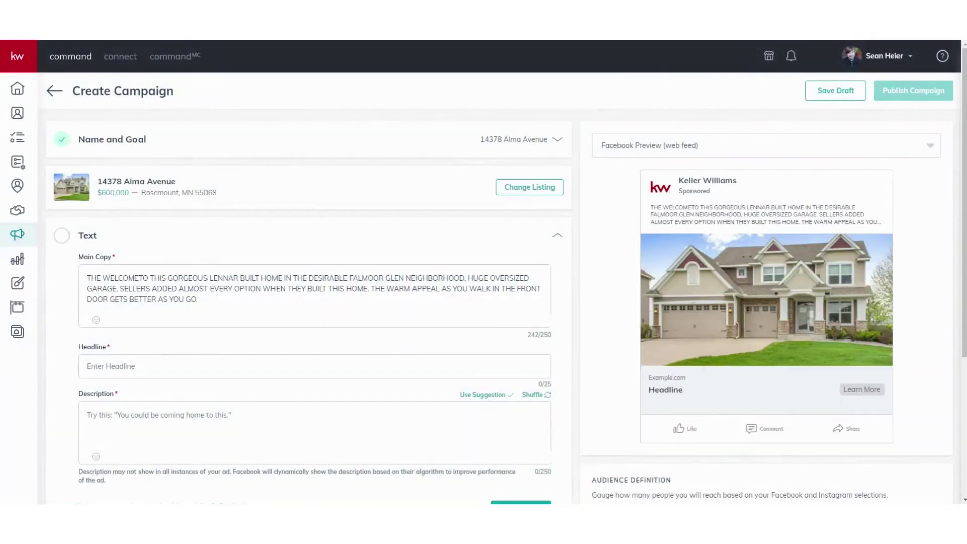
pyautogui.scroll(1, 309, 305)
pyautogui.moveTo(198, 299); pyautogui.dragTo(87, 278)
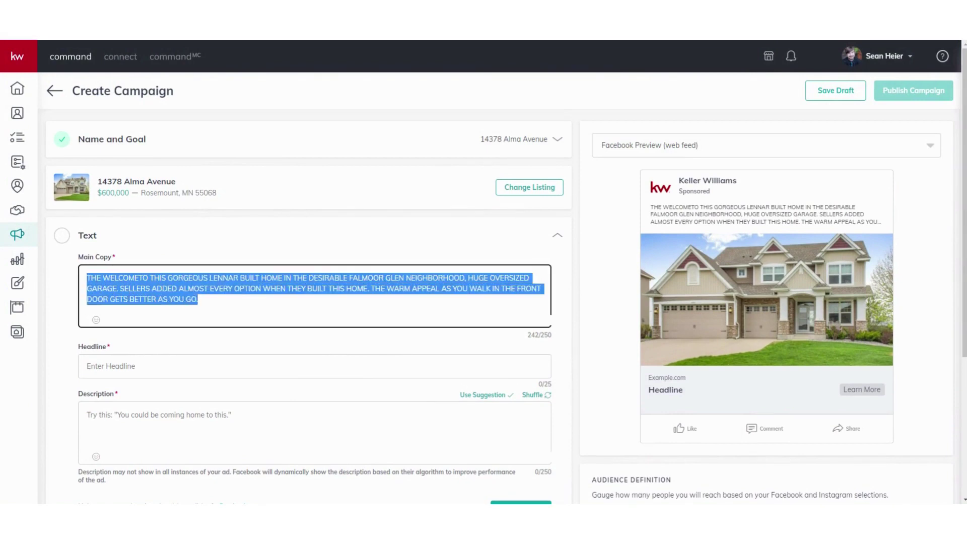
pyautogui.click(576, 301)
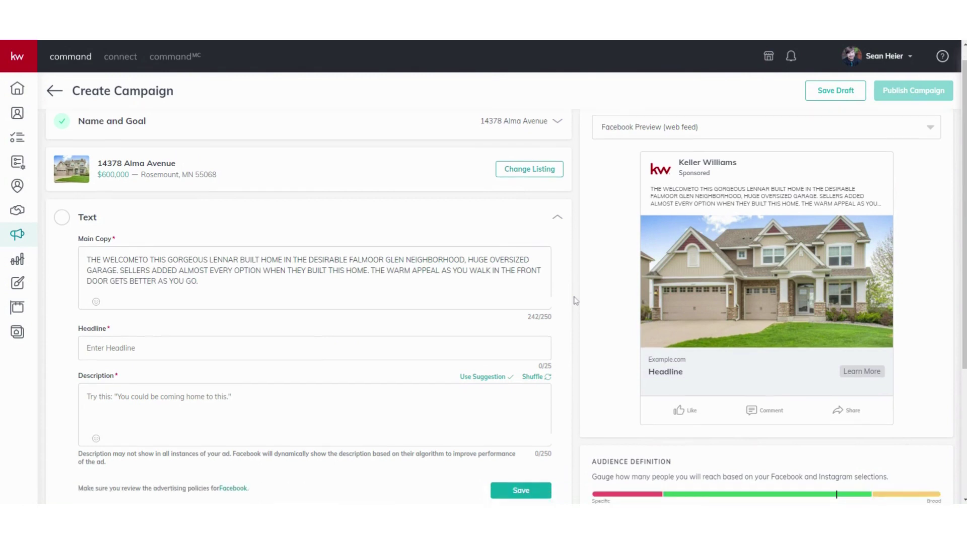
pyautogui.scroll(-1, 576, 301)
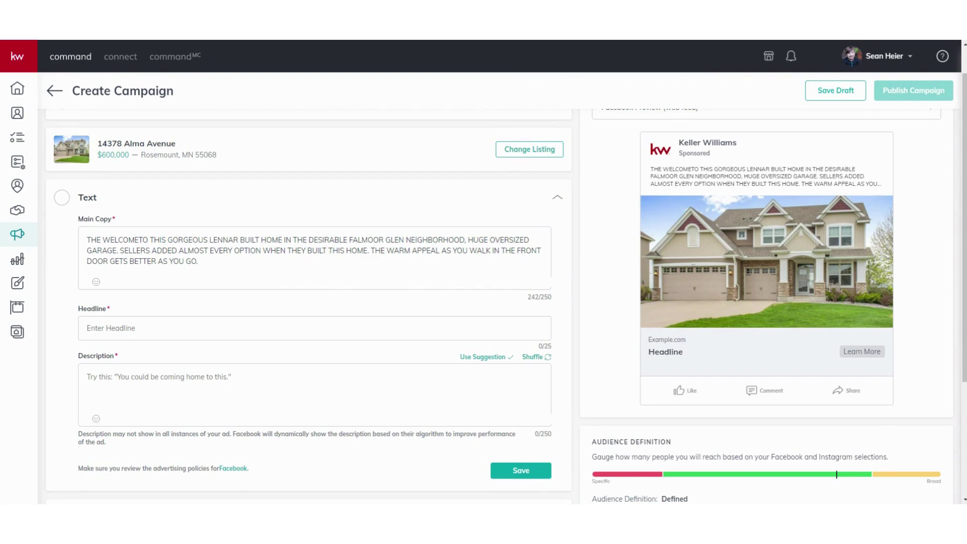
pyautogui.scroll(-1, 299, 287)
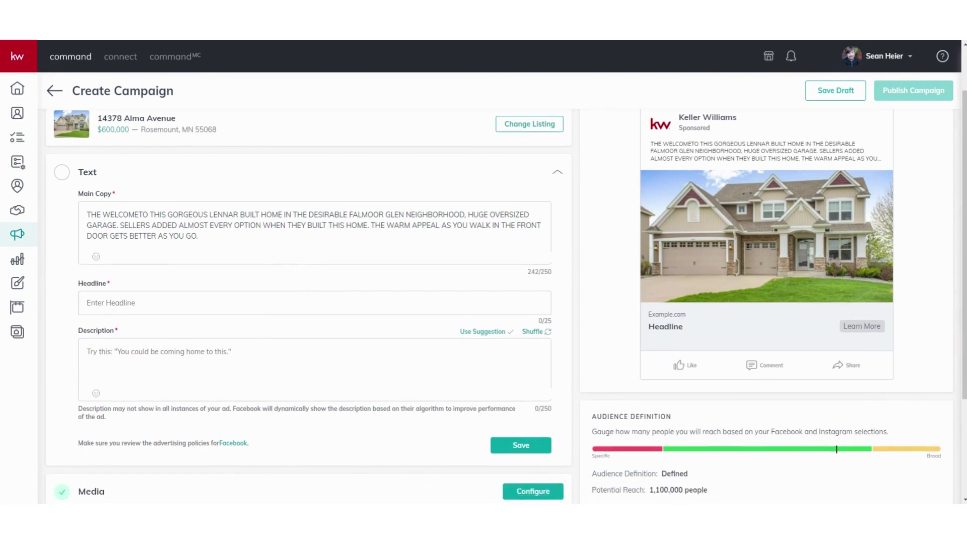
# Enter headline 'Just Listed!' and description 'Click Learn More to see all the details of the property!'
pyautogui.click(87, 303)
pyautogui.write('Just Listed!')
pyautogui.click(87, 352)
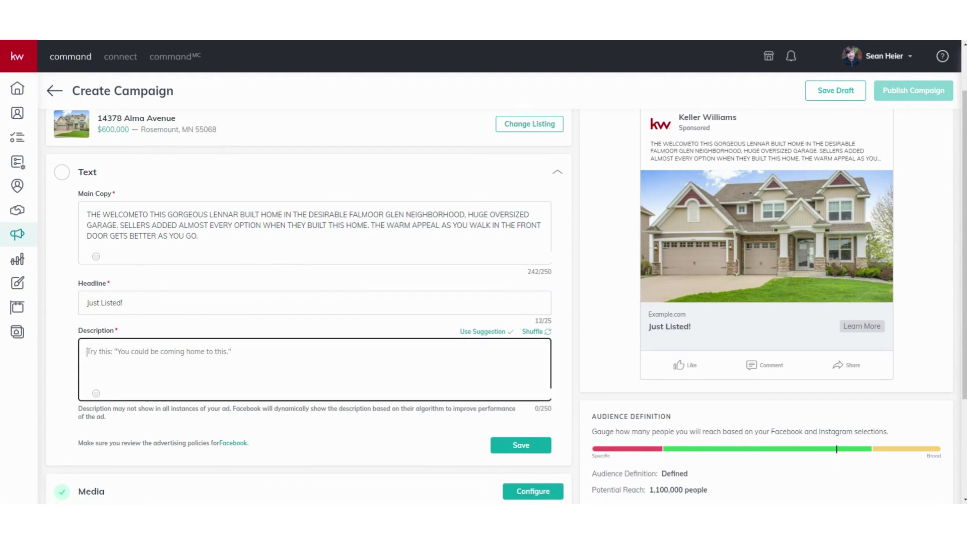
pyautogui.write('Click')
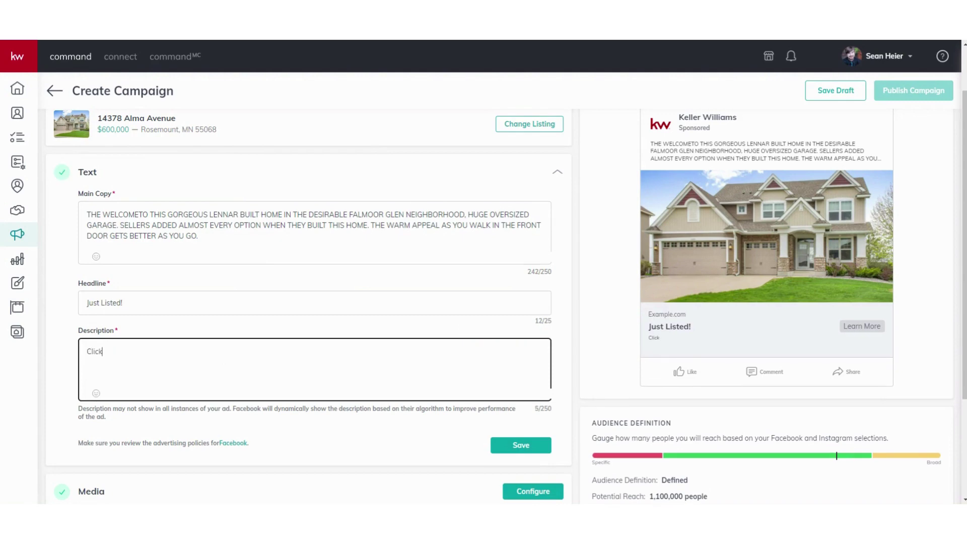
pyautogui.write(' Learn More to see all the detai')
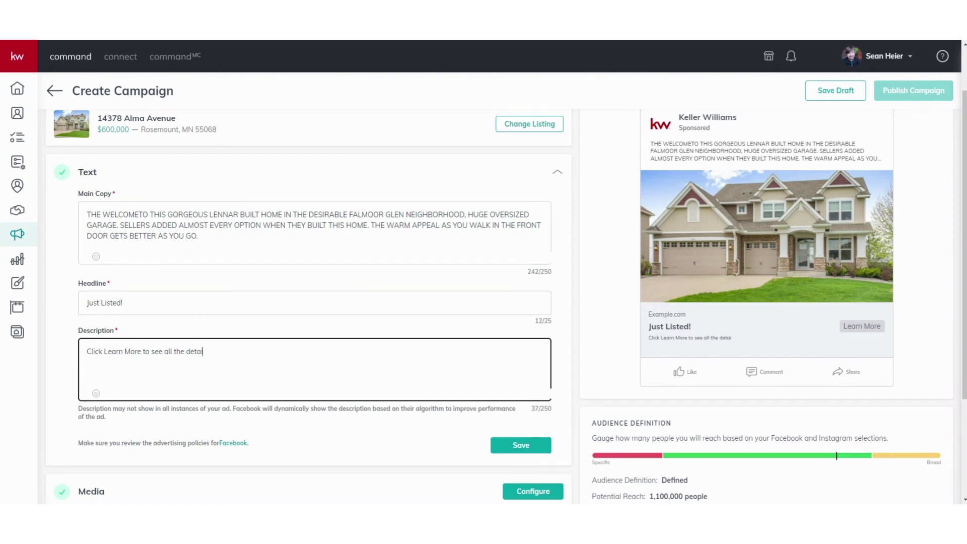
pyautogui.write('ls of the property!')
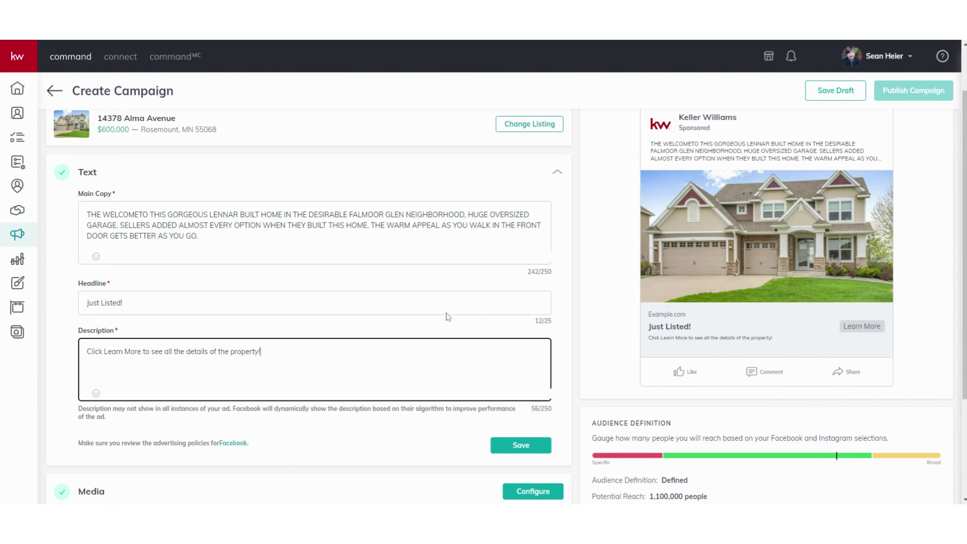
pyautogui.scroll(-2, 351, 315)
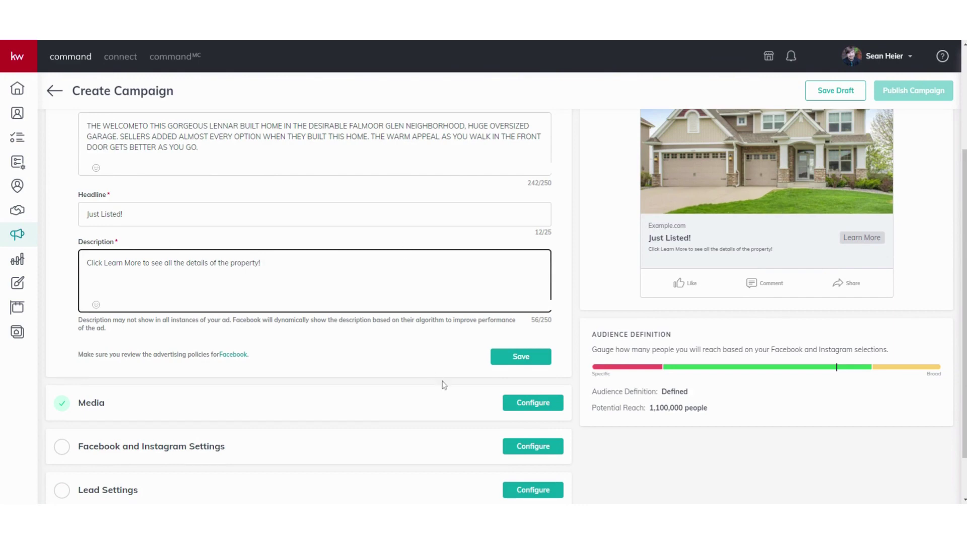
# Save the ad text and open the Media configuration
pyautogui.click(514, 361)
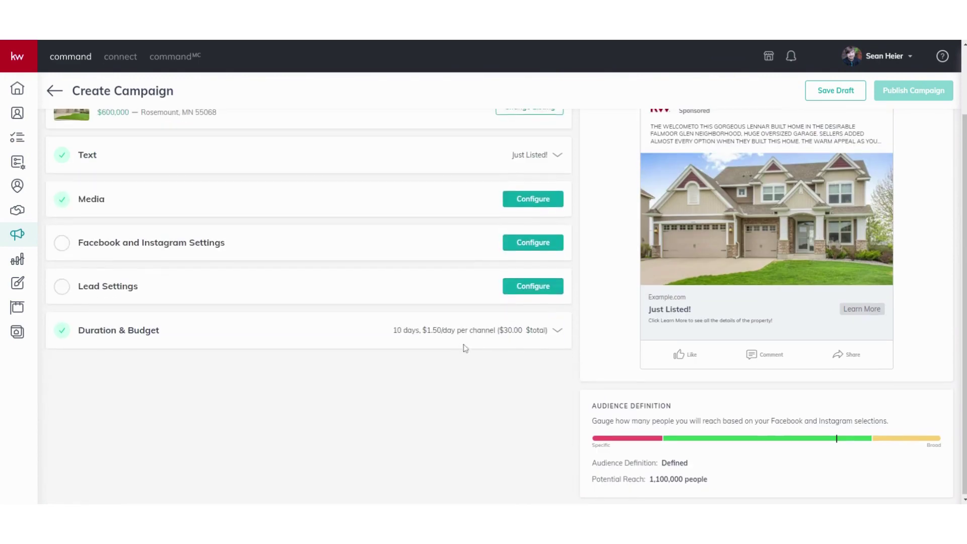
pyautogui.click(552, 240)
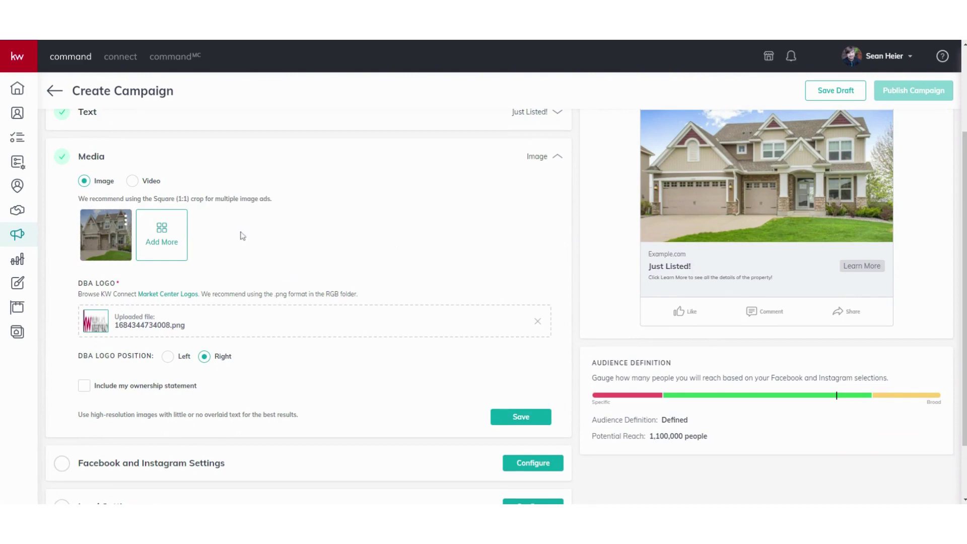
# Add the kitchen island listing photo as a cropped ad image
pyautogui.click(167, 239)
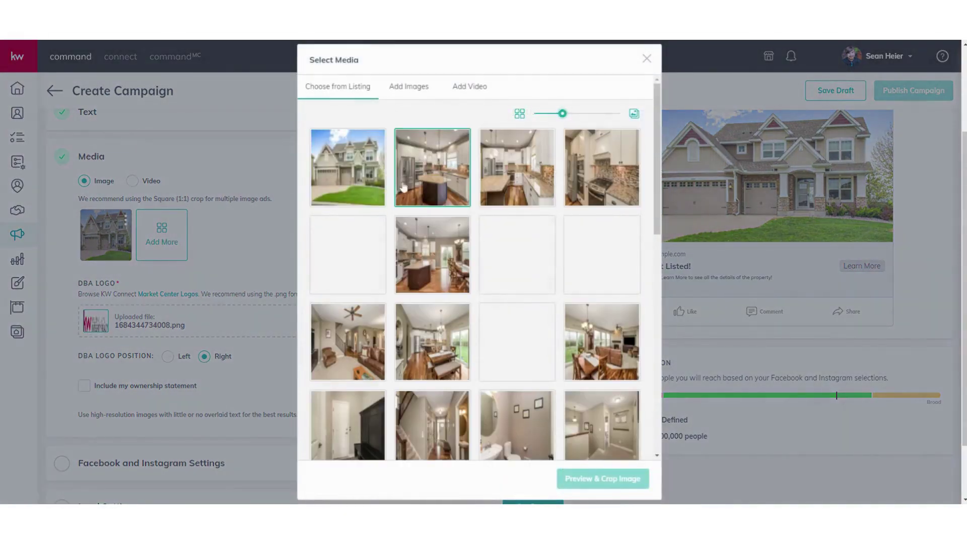
pyautogui.scroll(-5, 502, 281)
pyautogui.scroll(5, 441, 200)
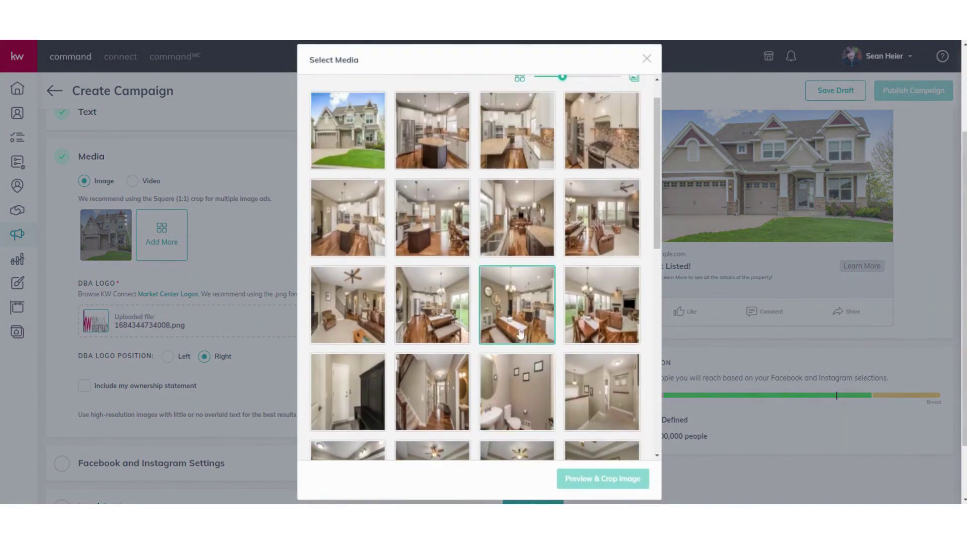
pyautogui.click(441, 200)
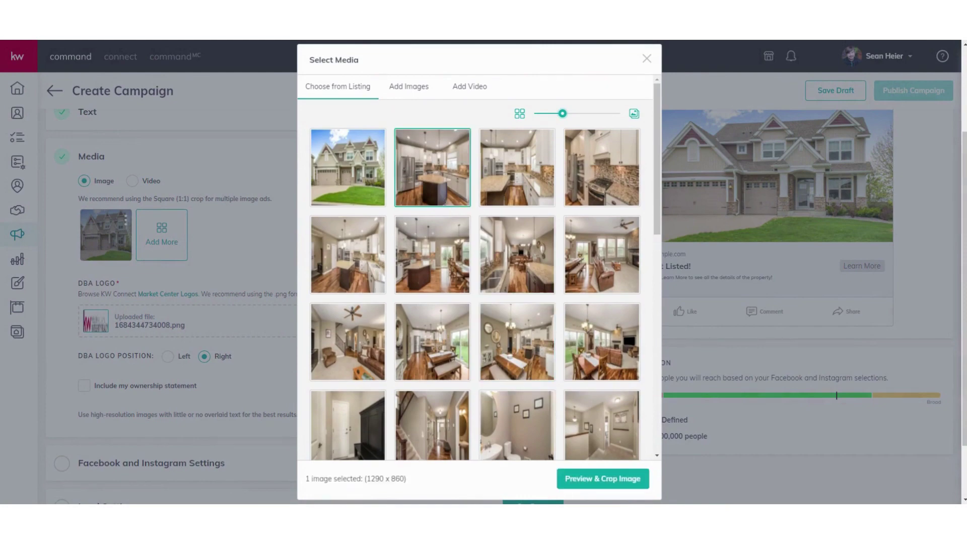
pyautogui.click(593, 487)
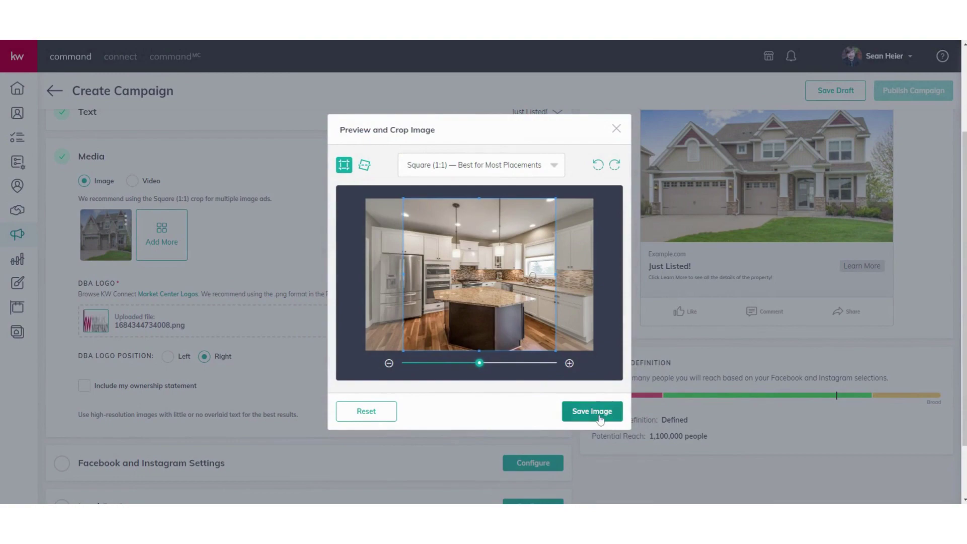
pyautogui.click(598, 417)
# Add the bedroom listing photo as a square-cropped third ad image
pyautogui.click(218, 235)
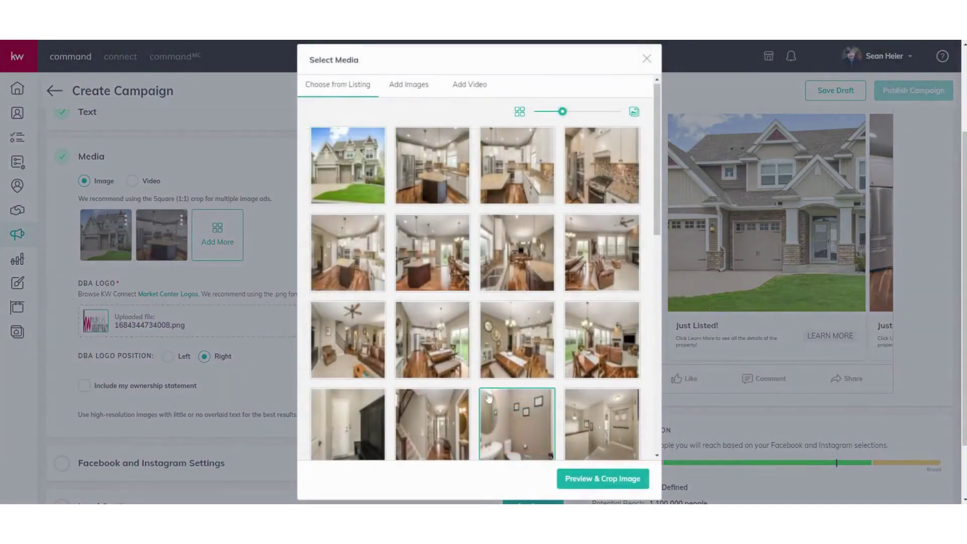
pyautogui.scroll(-4, 493, 399)
pyautogui.scroll(-2, 494, 399)
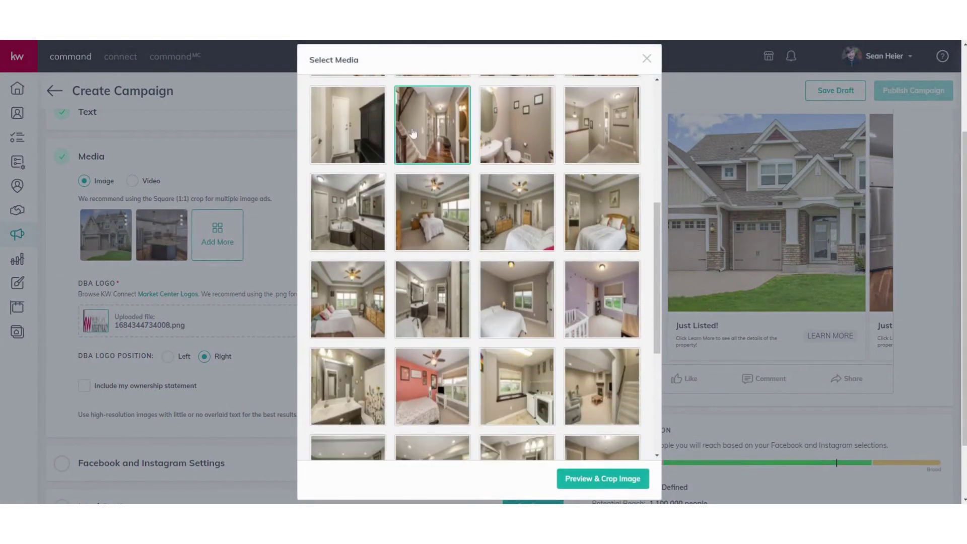
pyautogui.click(440, 207)
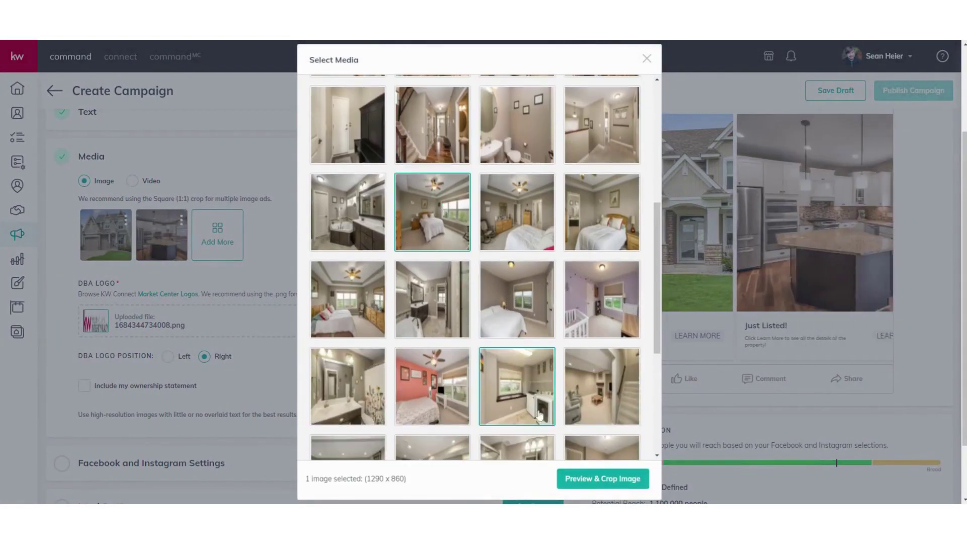
pyautogui.click(594, 478)
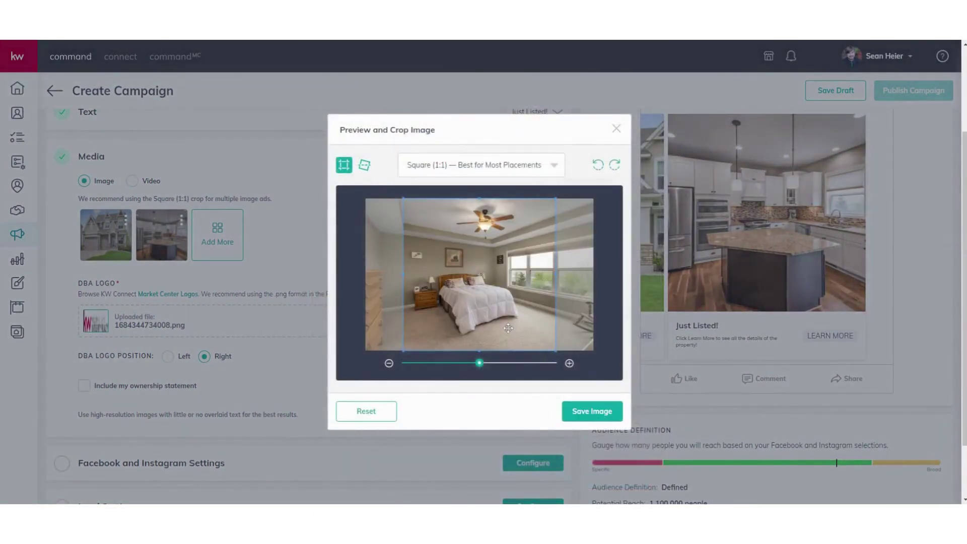
pyautogui.click(587, 409)
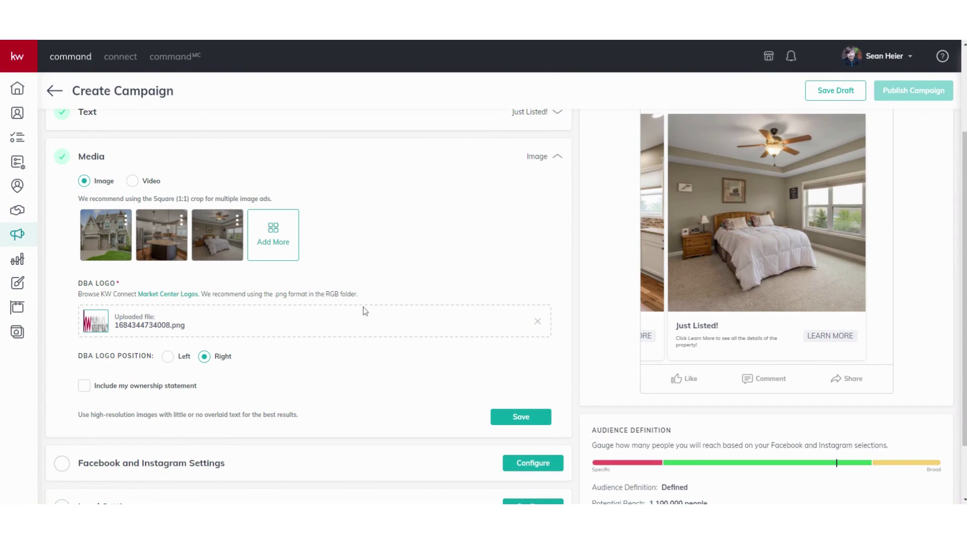
# Save the media and choose the Keller Williams Integrity Realty Roseville & St. Paul page
pyautogui.scroll(-2, 313, 332)
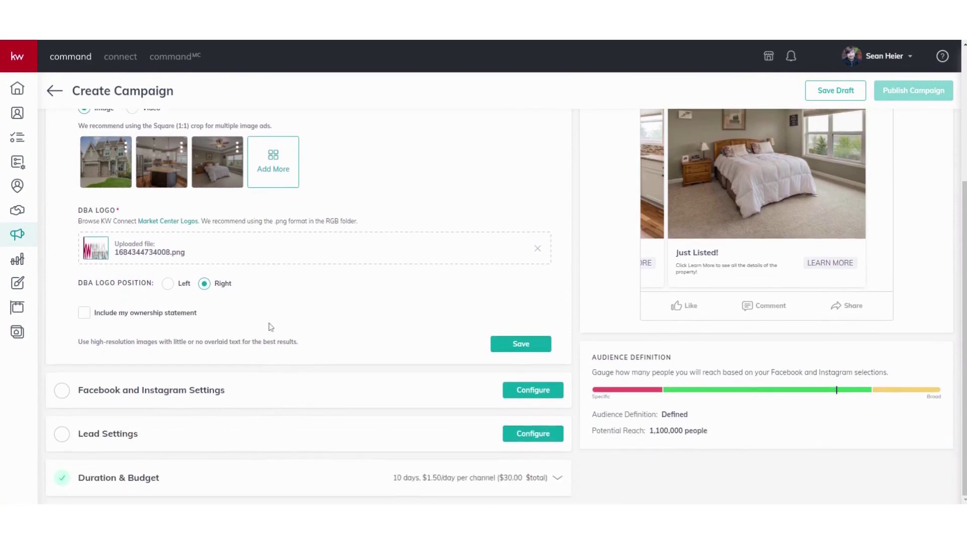
pyautogui.click(510, 358)
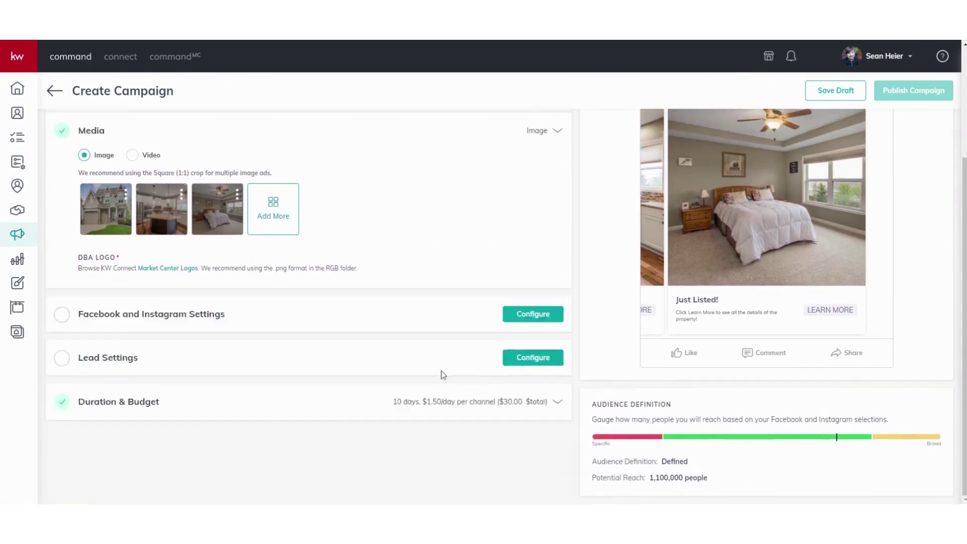
pyautogui.click(532, 175)
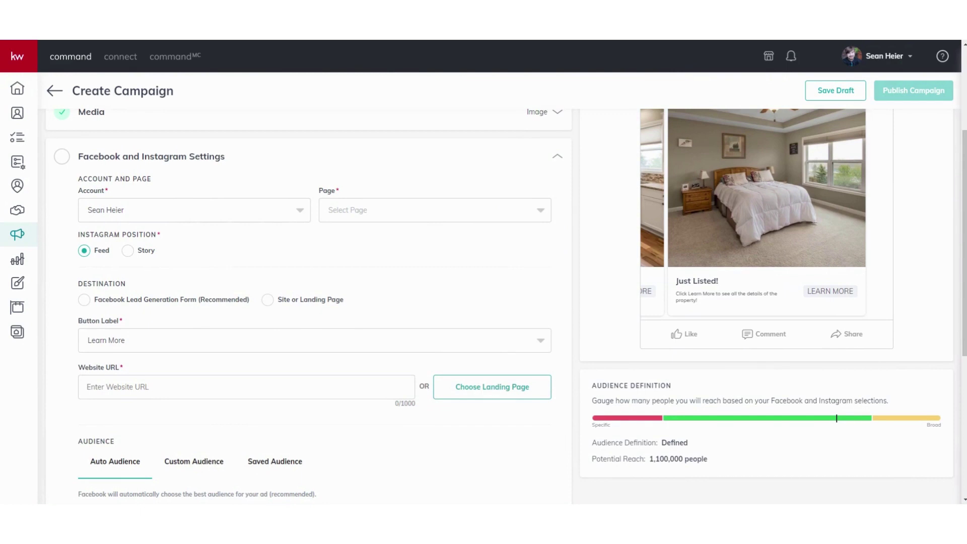
pyautogui.click(384, 211)
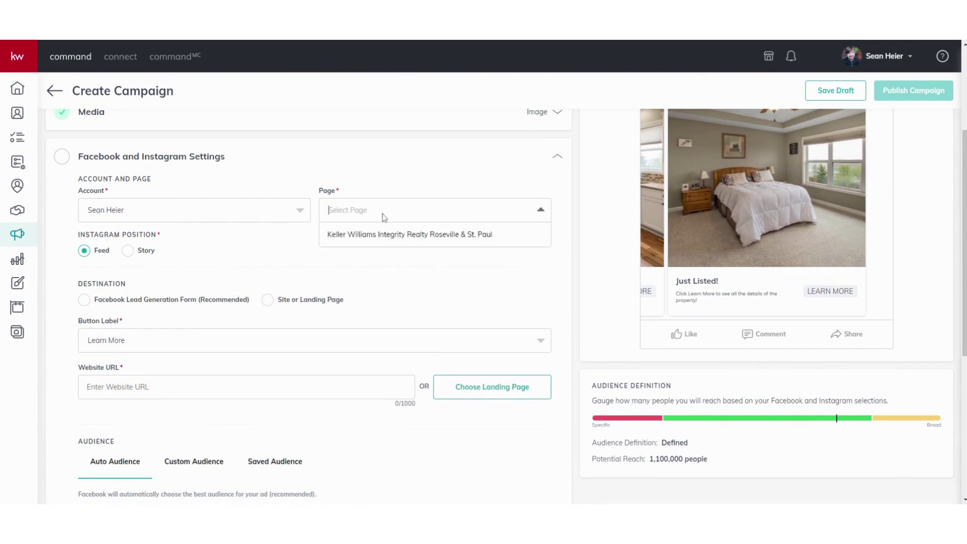
pyautogui.click(416, 240)
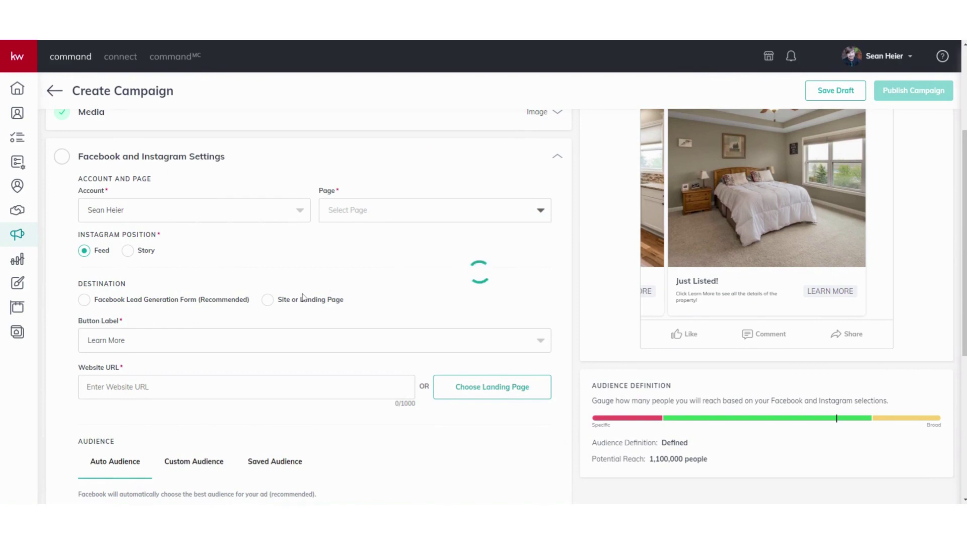
# Review the lead-form and Instagram Feed settings and save the Facebook and Instagram settings
pyautogui.scroll(-2, 252, 289)
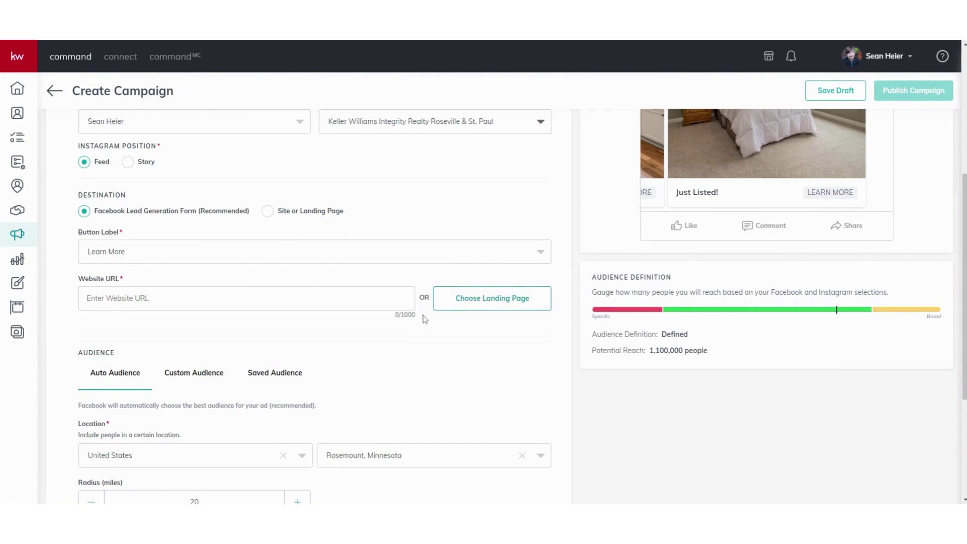
pyautogui.scroll(-3, 424, 319)
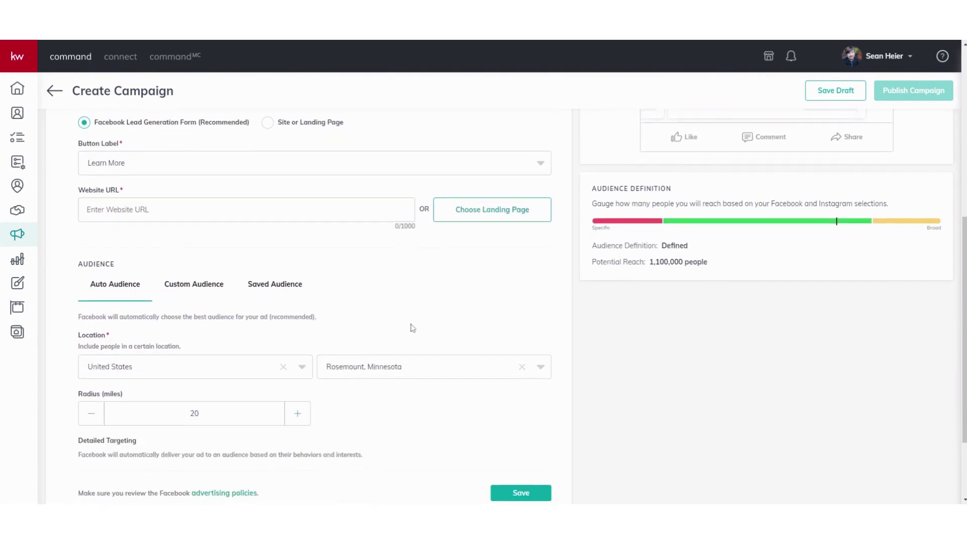
pyautogui.scroll(2, 398, 323)
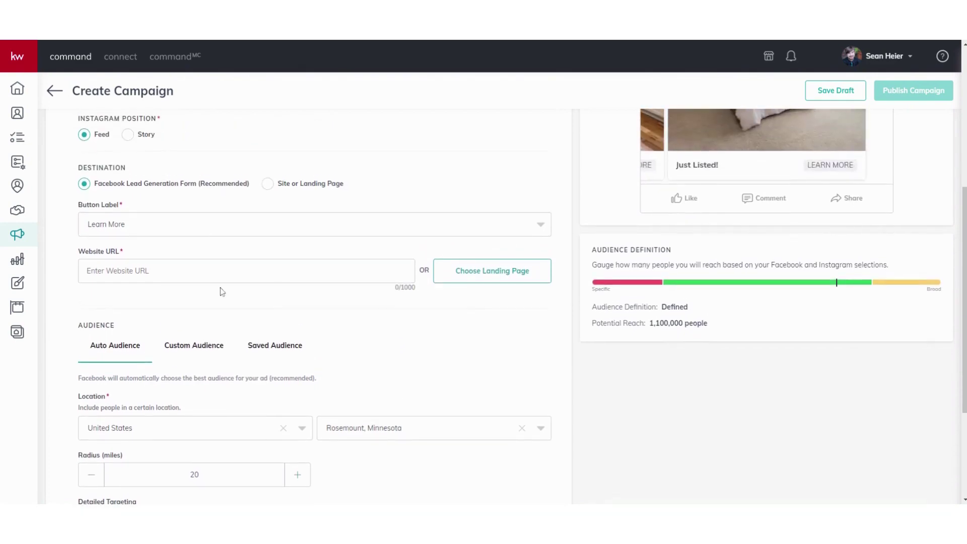
pyautogui.scroll(-5, 311, 297)
pyautogui.click(537, 387)
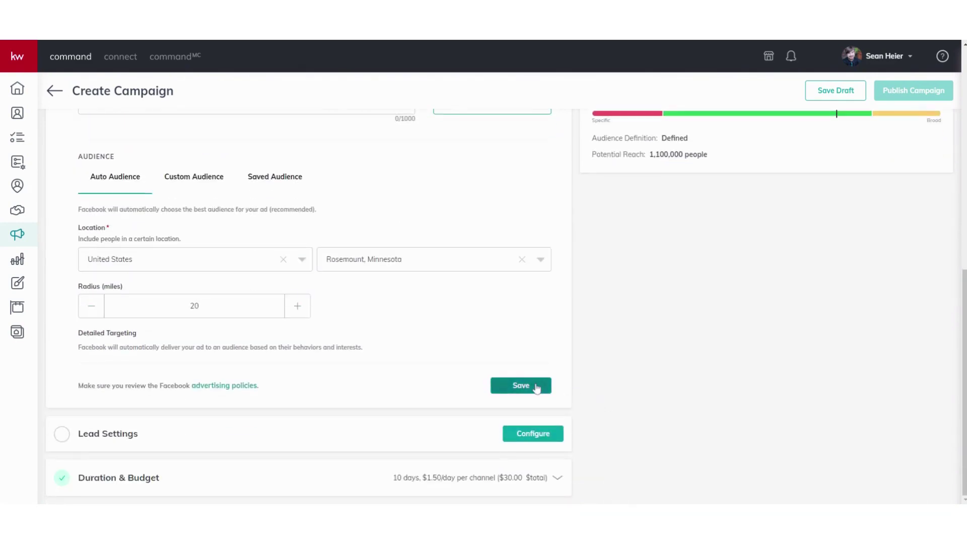
pyautogui.scroll(-3, 441, 372)
pyautogui.scroll(1, 443, 378)
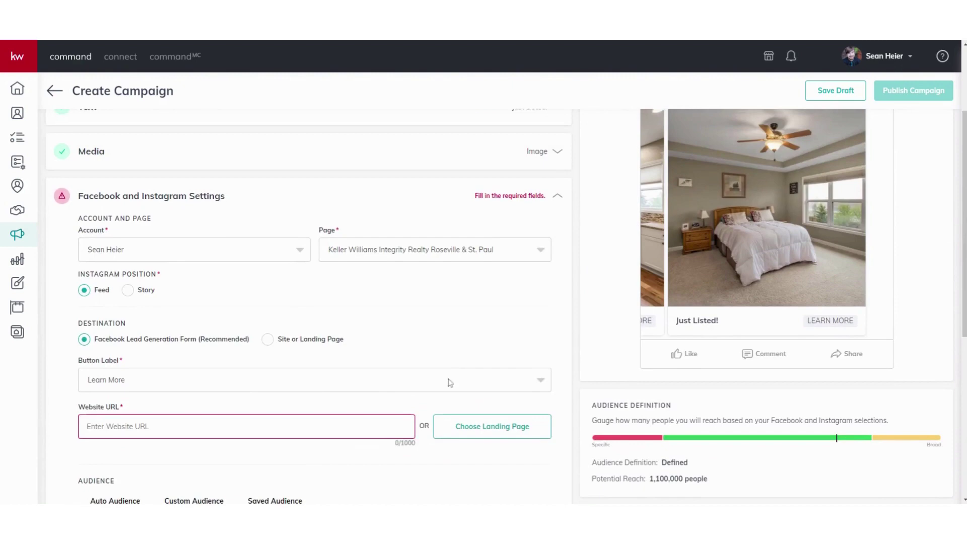
pyautogui.scroll(-2, 353, 376)
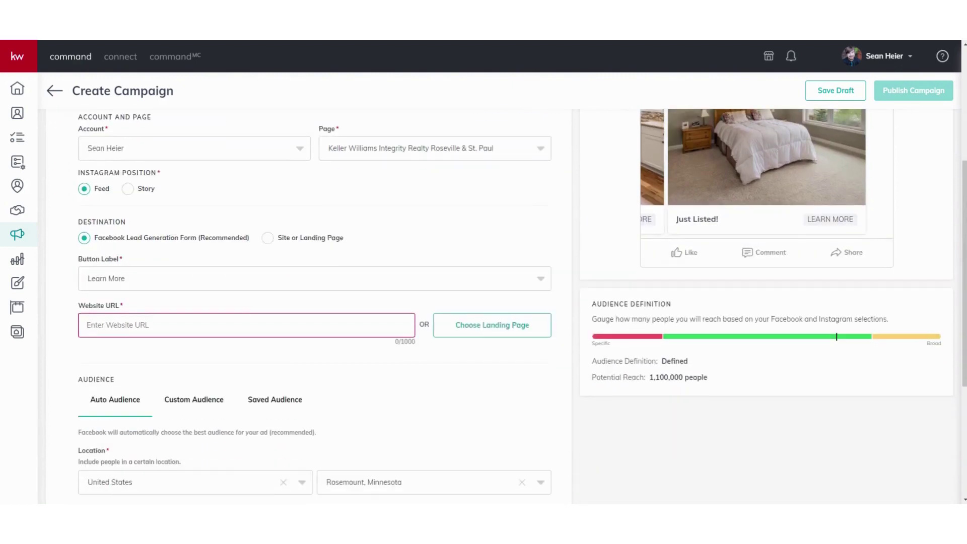
pyautogui.write('https://')
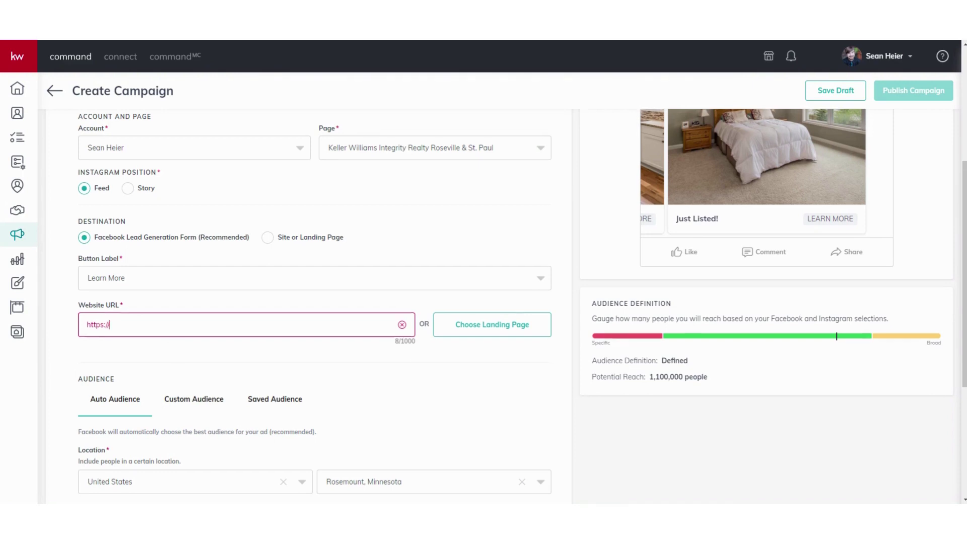
pyautogui.scroll(-5, 203, 334)
pyautogui.click(531, 439)
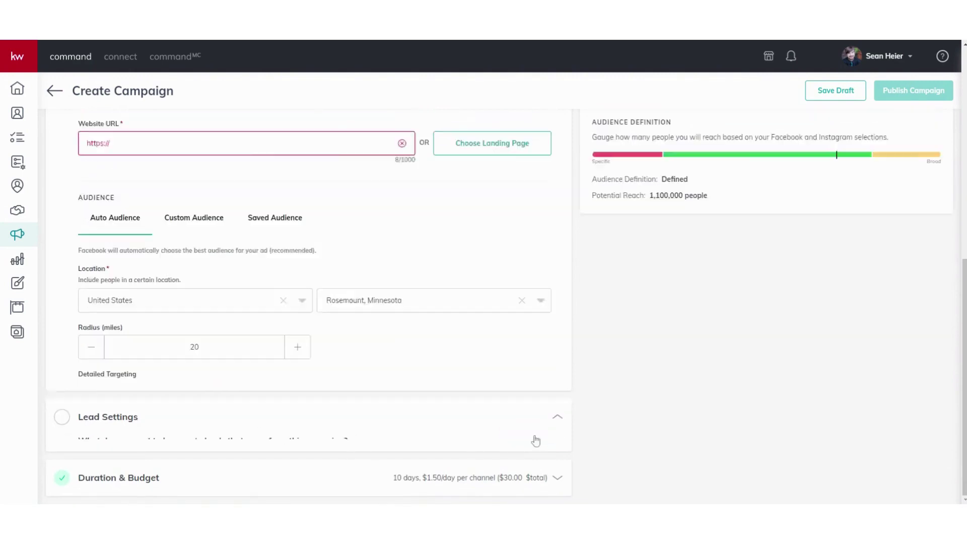
pyautogui.click(233, 308)
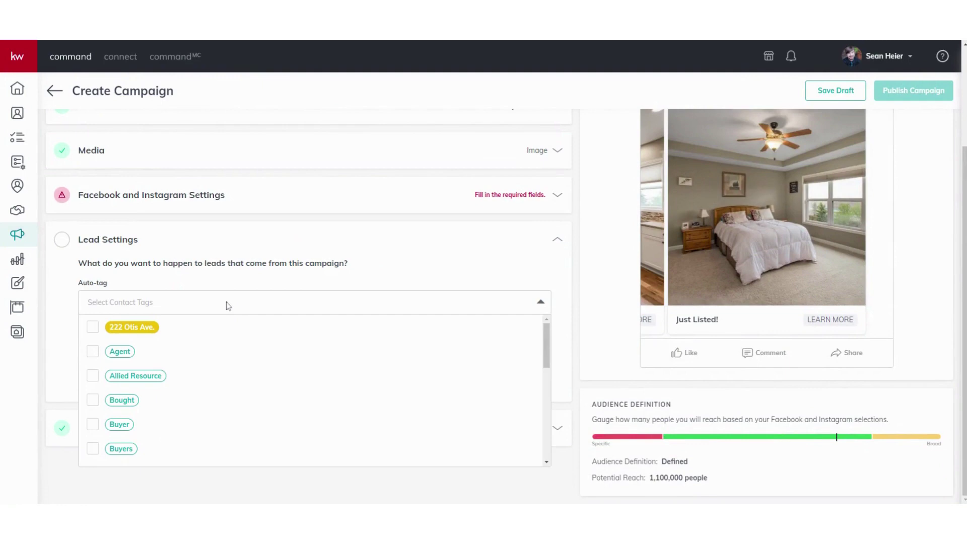
pyautogui.write('Facebook Ad')
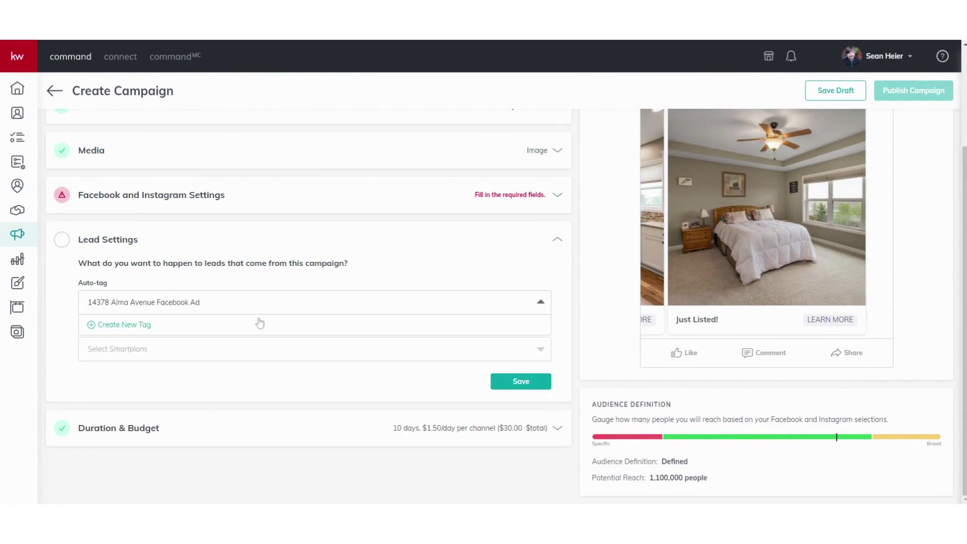
pyautogui.click(137, 327)
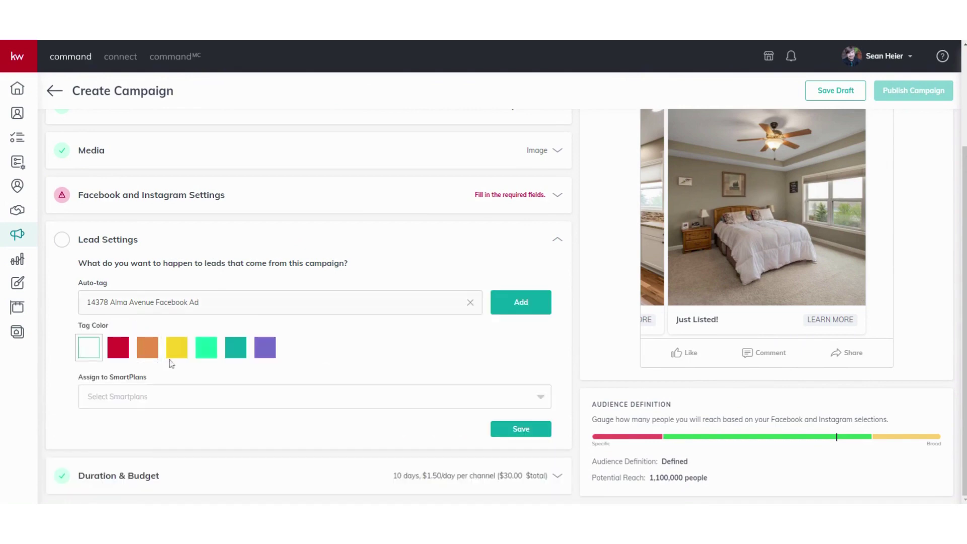
pyautogui.click(206, 359)
pyautogui.click(538, 429)
pyautogui.click(530, 295)
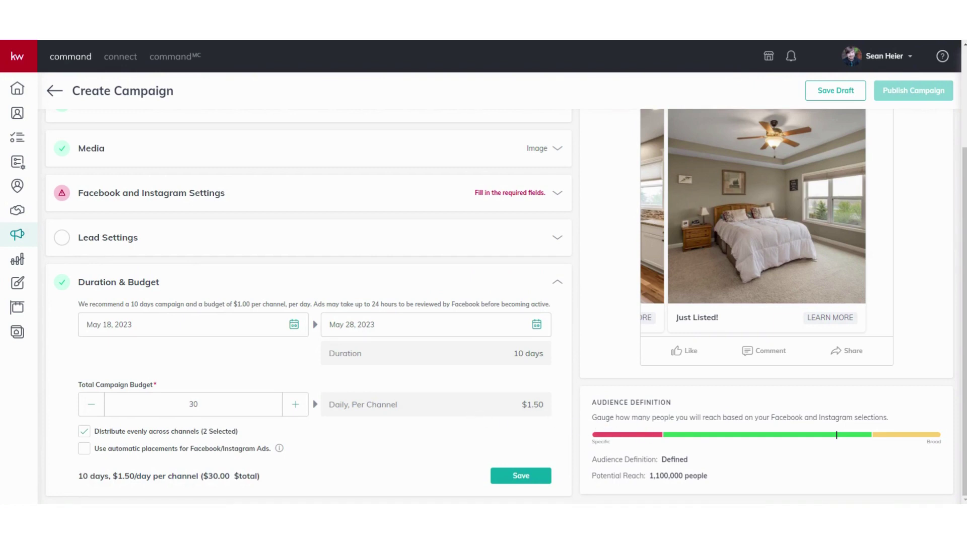
# Save the 10-day, May 18–28, 2023 run with its $30 total budget
pyautogui.click(538, 478)
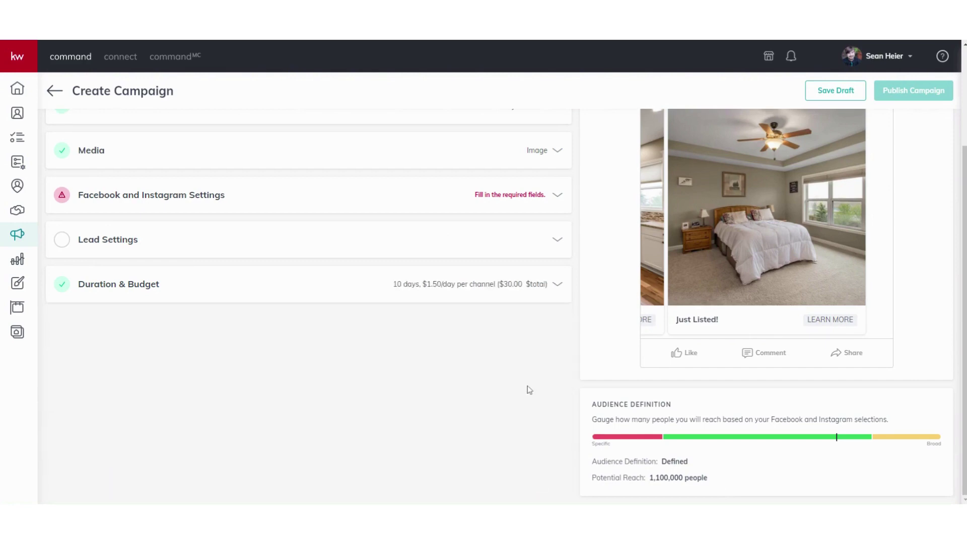